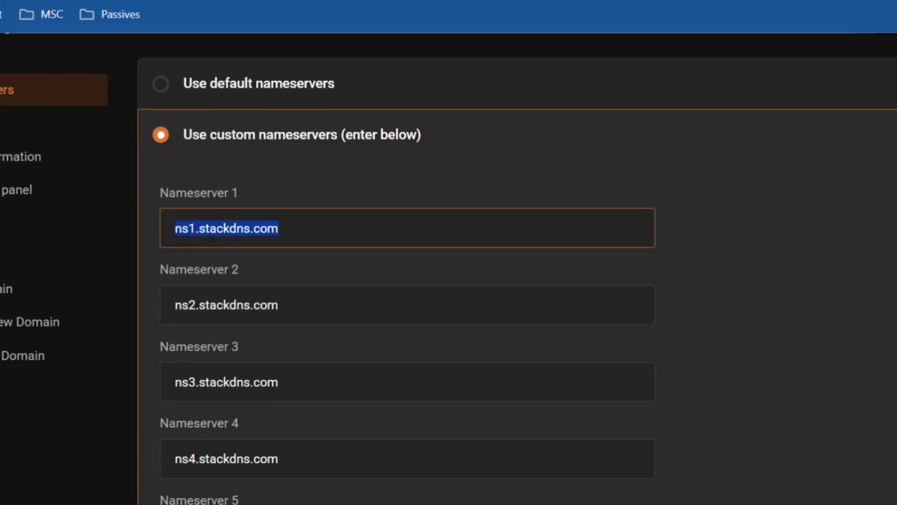
- Step through the Nameserver fields holding ns1–ns4.stackdns.com, then scroll the GigaPress homepage
key("Tab")
key("Tab")
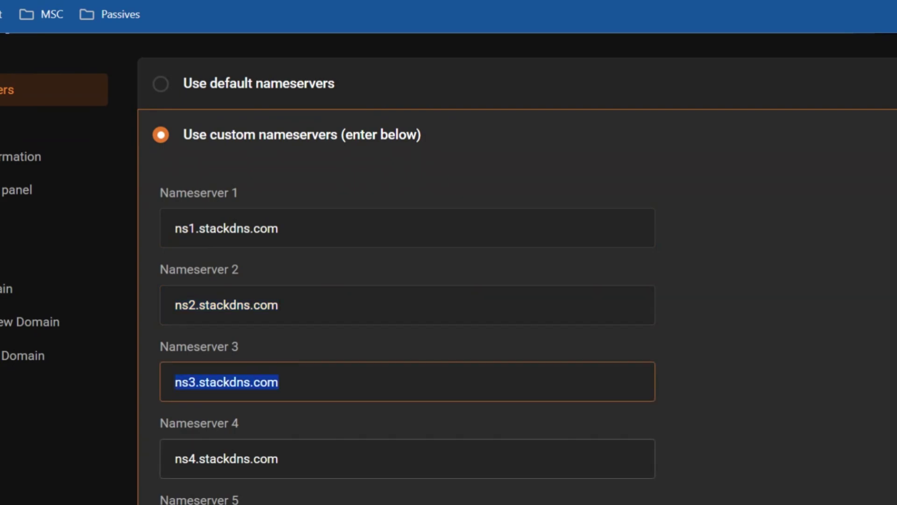
key("Tab")
left_click(867, 351)
scroll(841, 339, "down", 4)
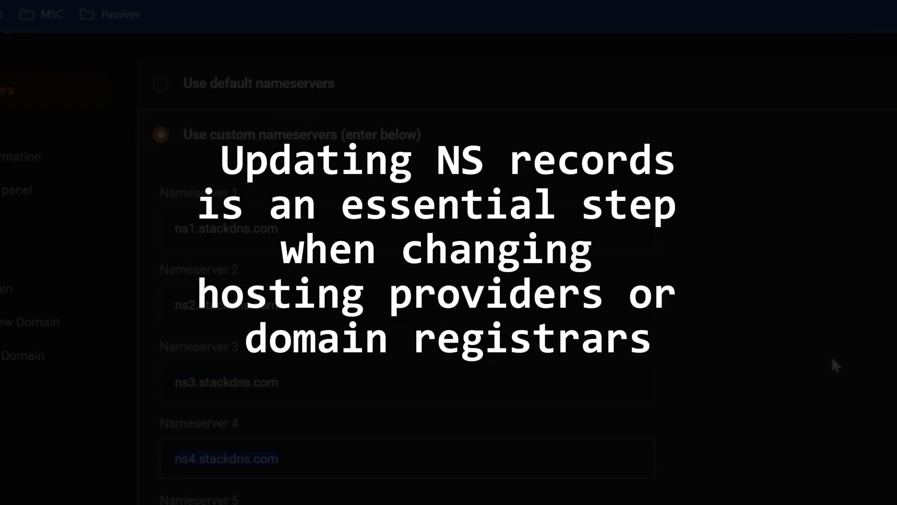
scroll(824, 337, "down", 4)
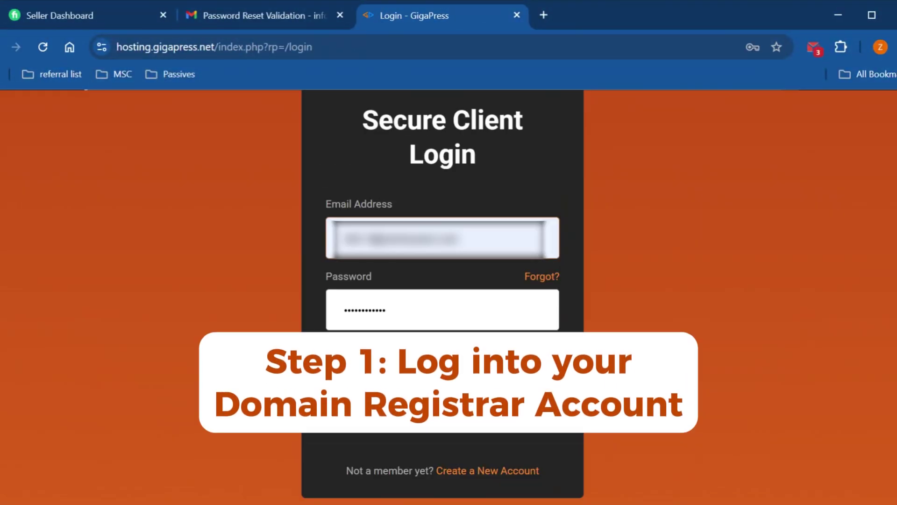
- Sign in with remember-me checked, then bring up the thewebsiteguy.io row menu in My Domains
left_click(333, 351)
left_click(413, 412)
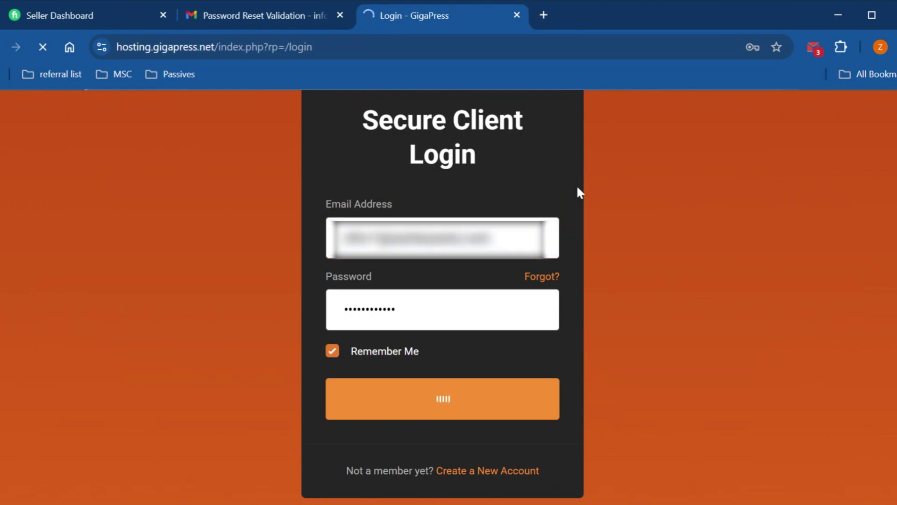
scroll(608, 216, "down", 2)
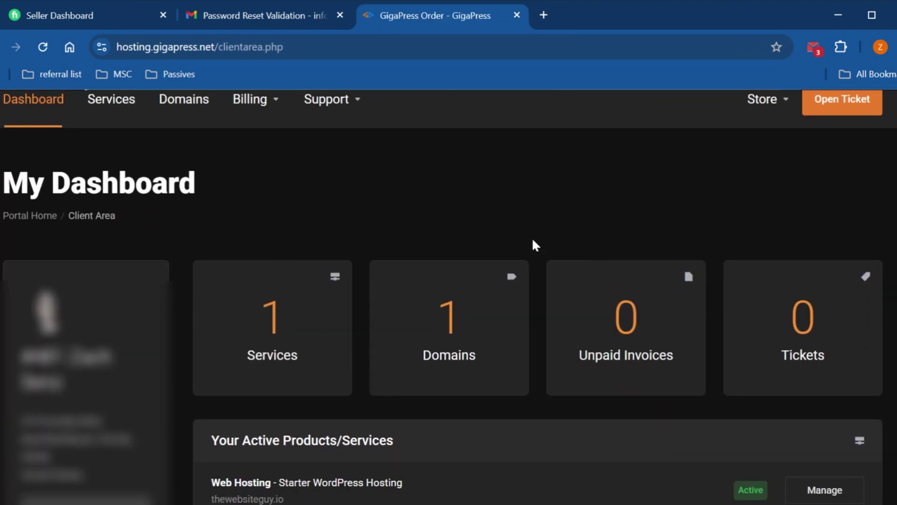
left_click(463, 315)
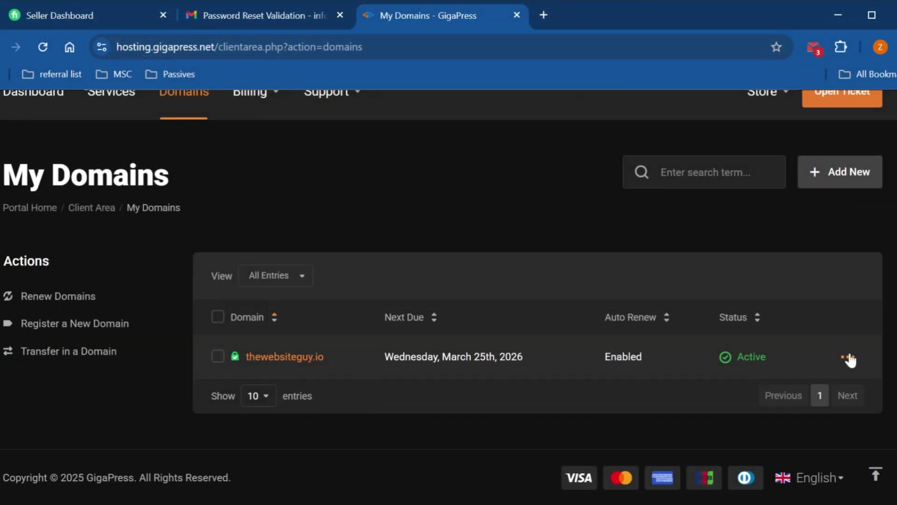
left_click(847, 358)
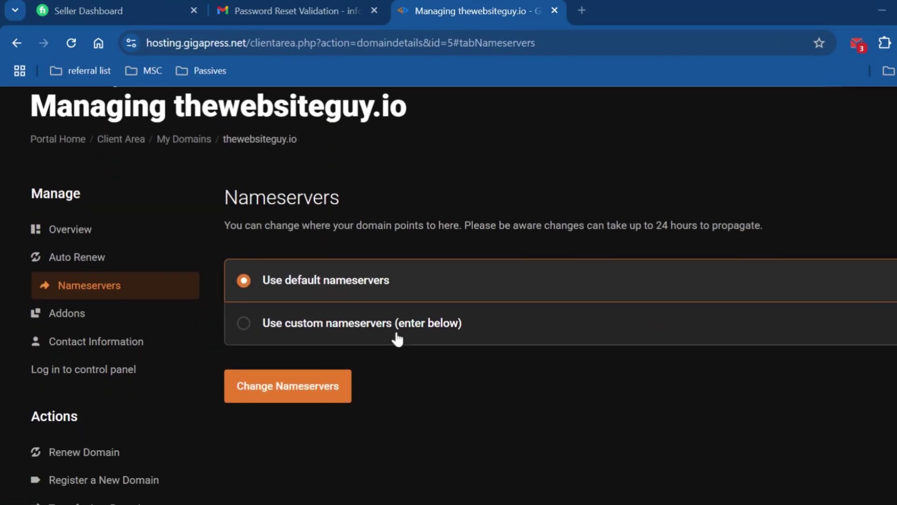
- Switch thewebsiteguy.io to custom nameservers with ns1–ns4.stackdns.com in fields 1–4
left_click(397, 337)
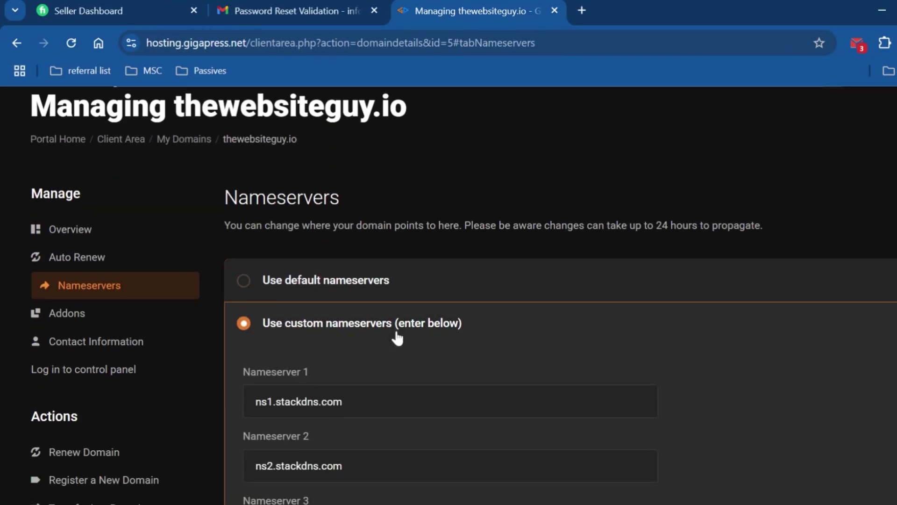
scroll(396, 336, "down", 3)
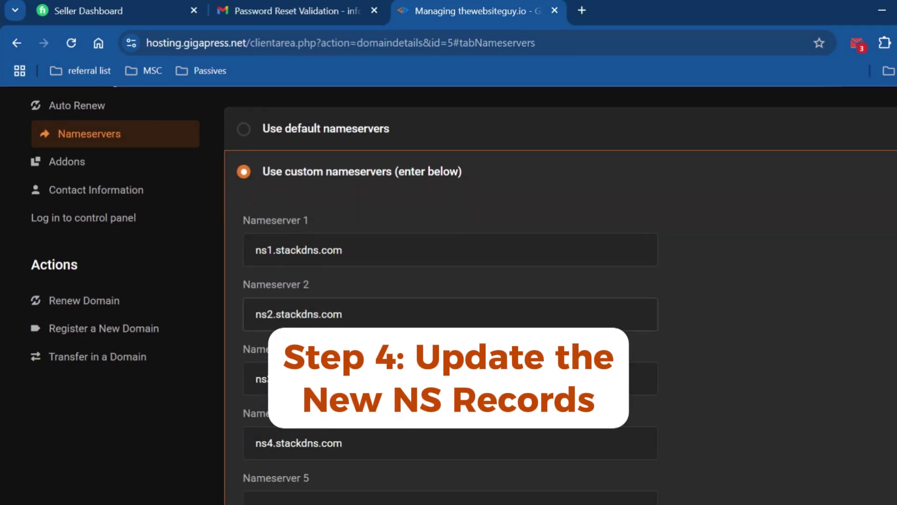
key("Tab")
key("ctrl+a")
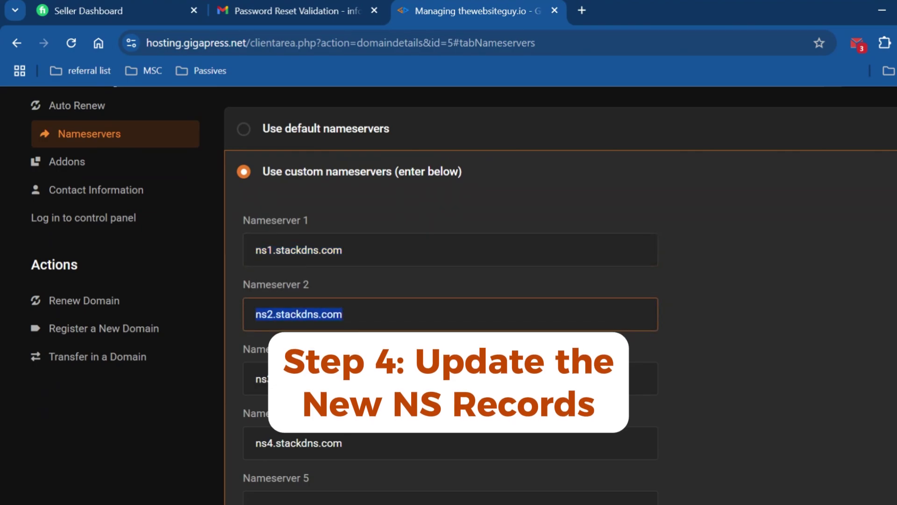
key("Tab")
key("Tab")
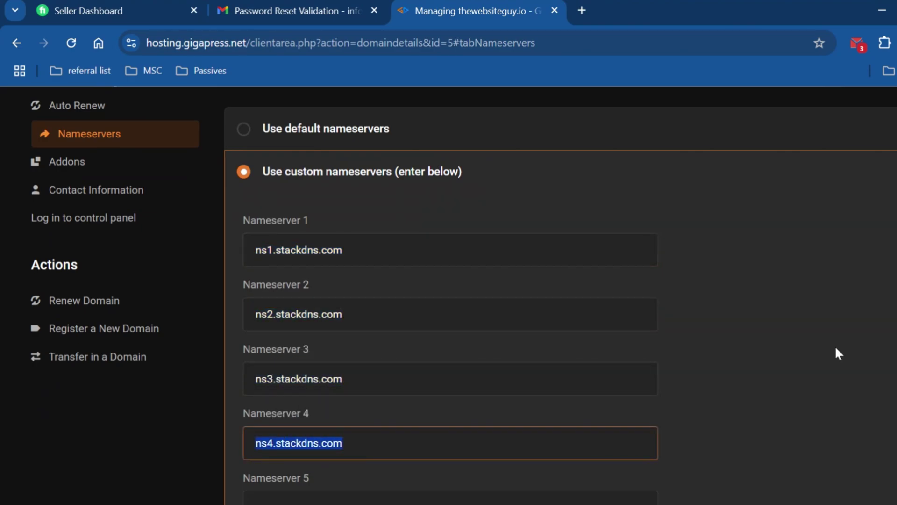
left_click(835, 348)
scroll(818, 341, "down", 1)
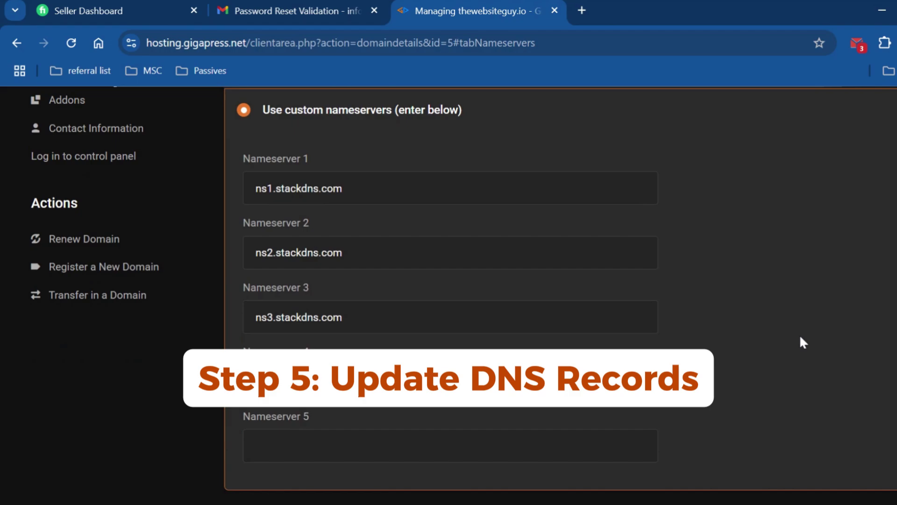
- Open the Manage Domain overview for thewebsiteguy.io from its ⋯ menu
scroll(799, 336, "down", 2)
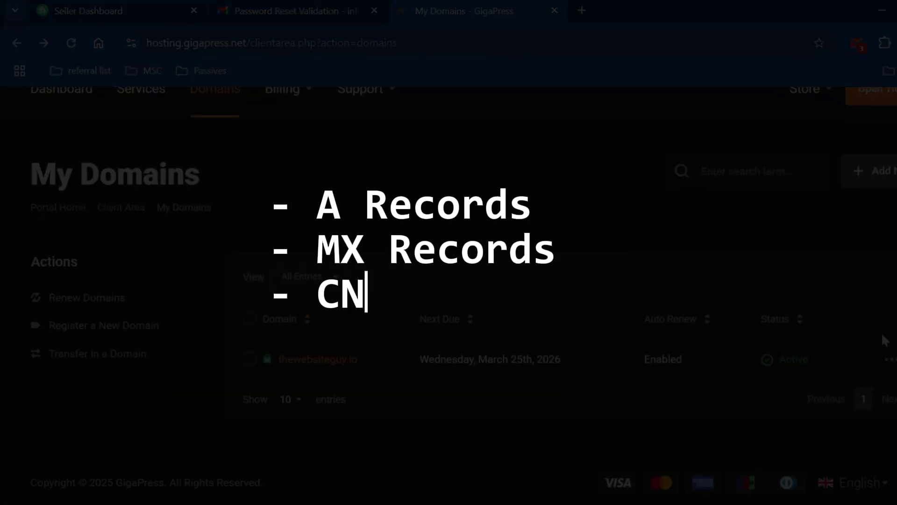
left_click(888, 359)
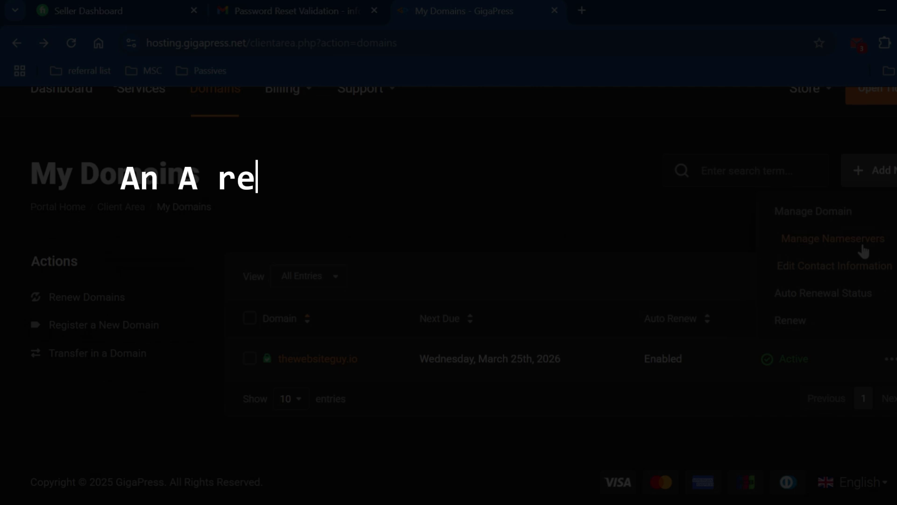
left_click(855, 219)
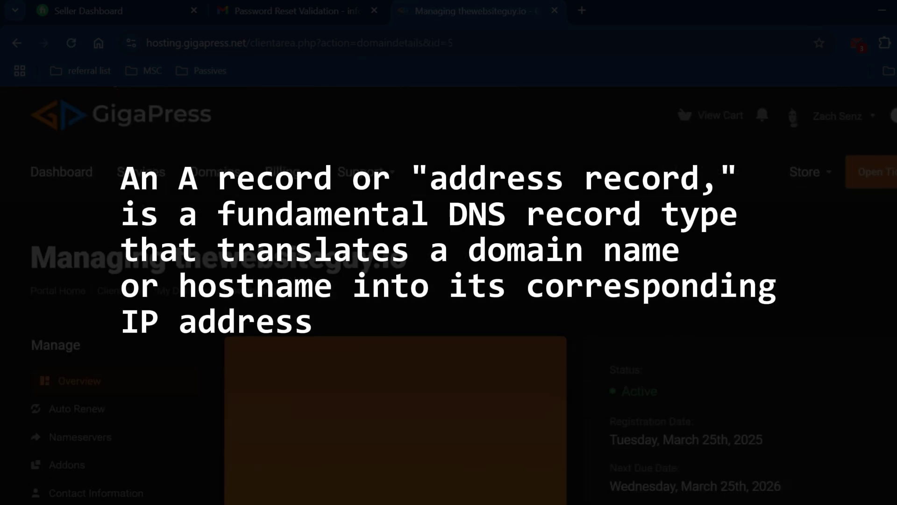
- Go back to My Domains and forward again, then scroll to the valid SSL certificate details
scroll(621, 252, "down", 8)
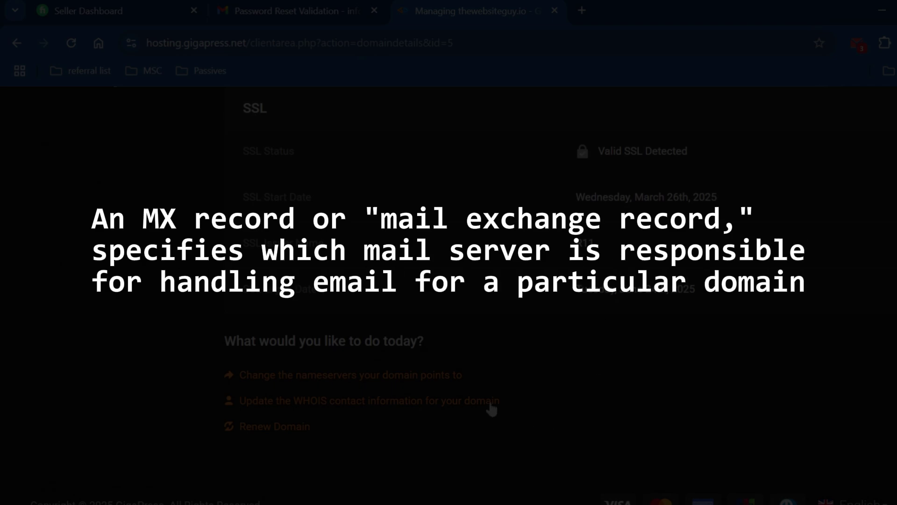
scroll(587, 360, "up", 10)
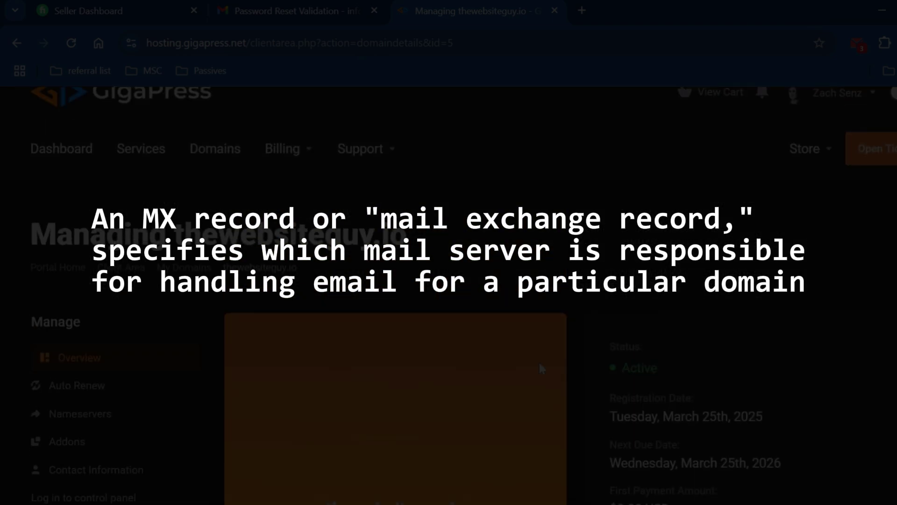
key("alt+Left")
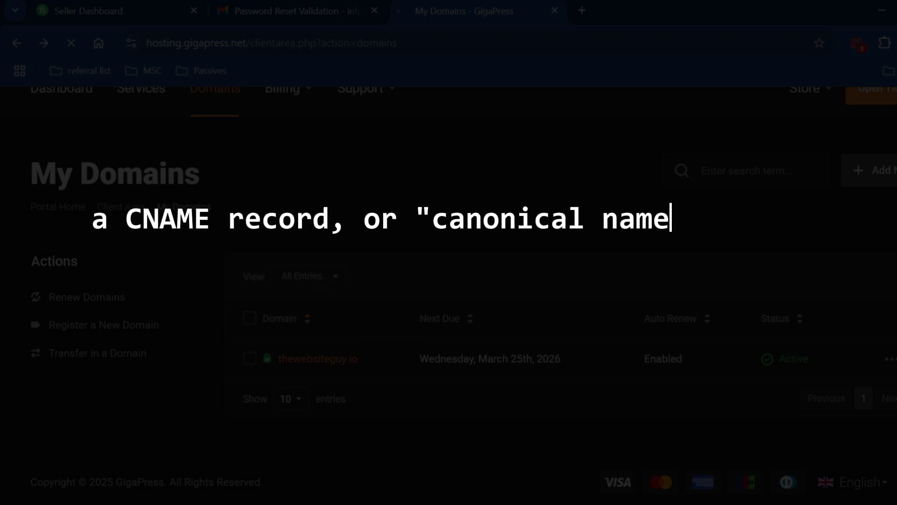
key("alt+Right")
scroll(448, 280, "down", 2)
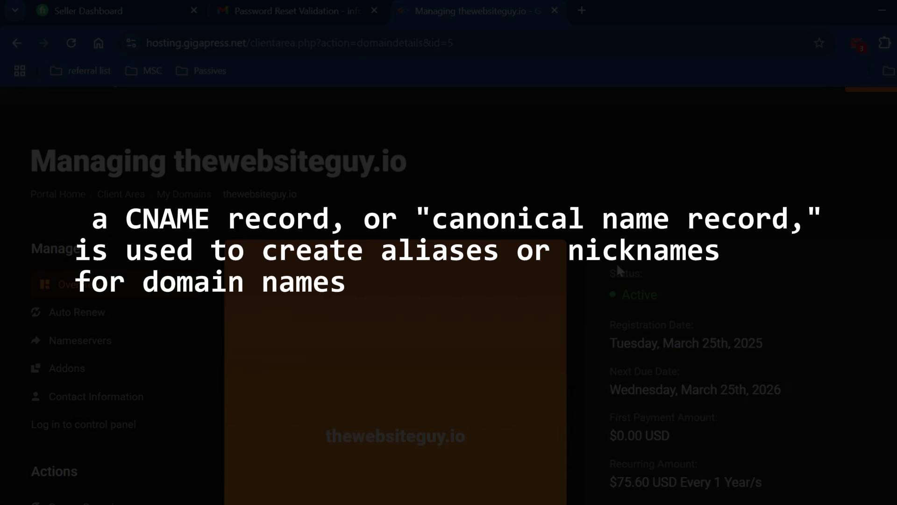
scroll(449, 280, "down", 3)
scroll(449, 281, "down", 6)
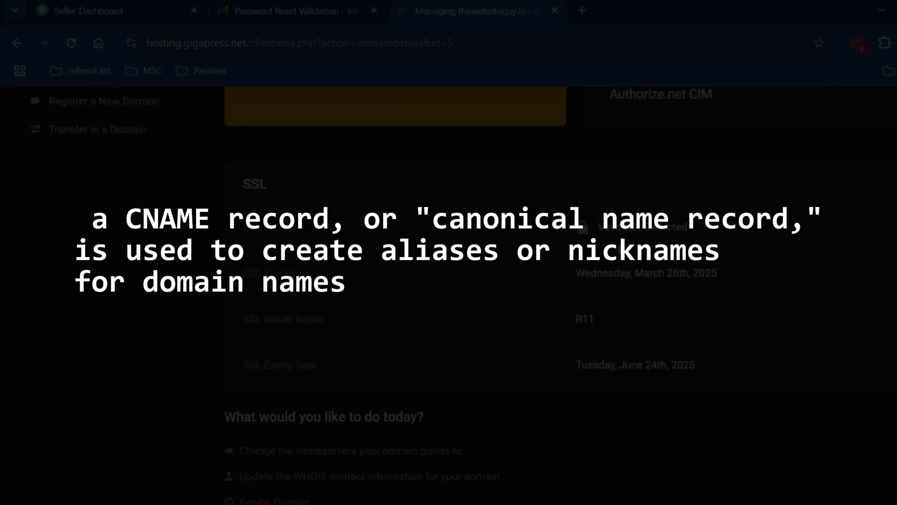
scroll(592, 329, "down", 2)
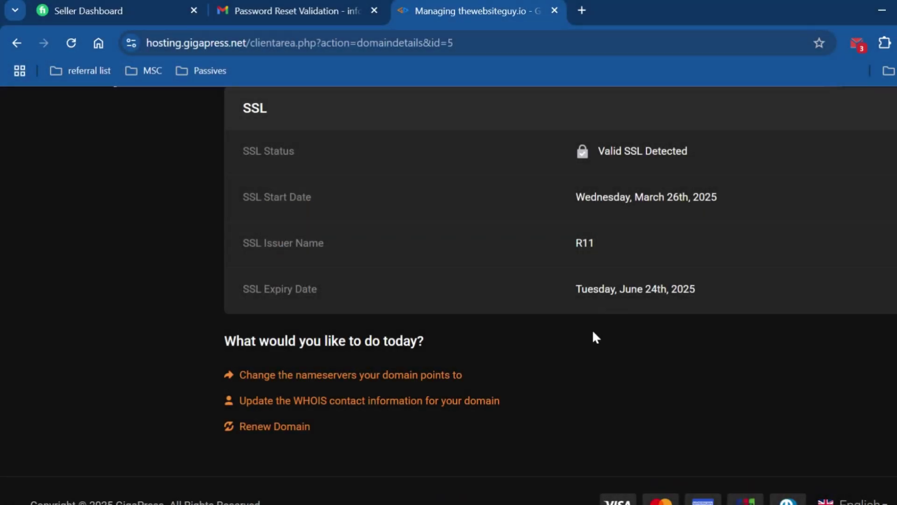
- Return to the My Domains list and open the ⋯ menu on thewebsiteguy.io
scroll(575, 380, "down", 1)
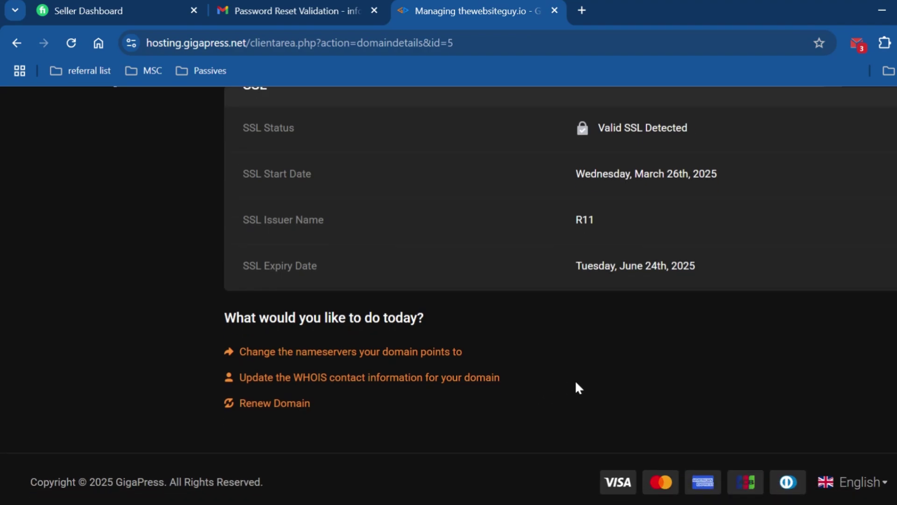
scroll(588, 353, "up", 7)
scroll(589, 356, "up", 8)
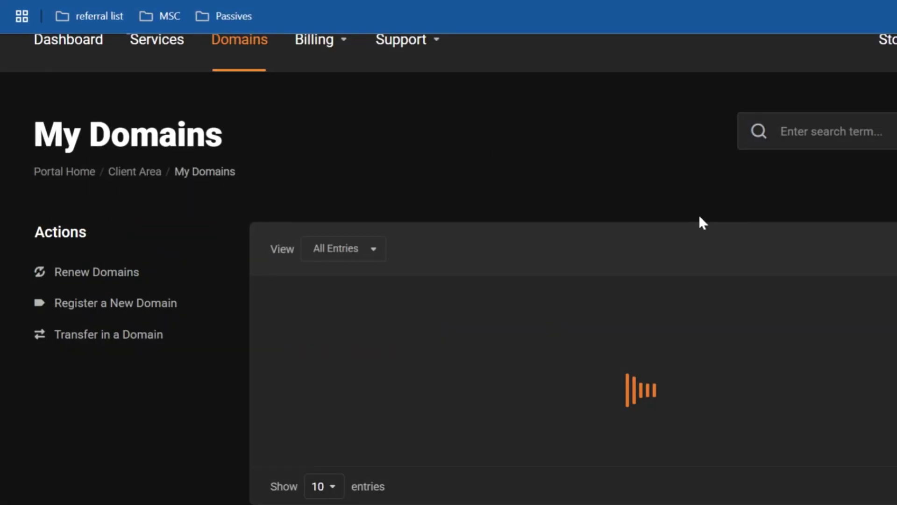
left_click(813, 338)
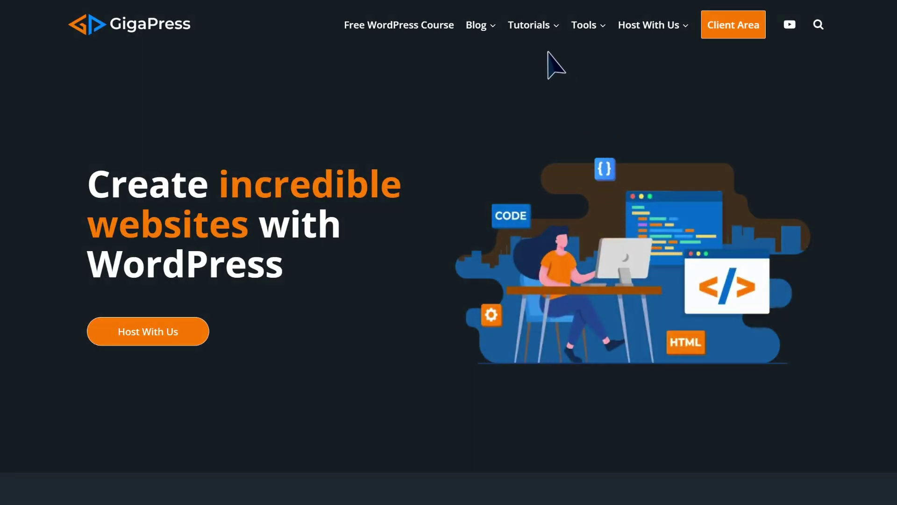
scroll(552, 65, "down", 4)
scroll(552, 64, "down", 6)
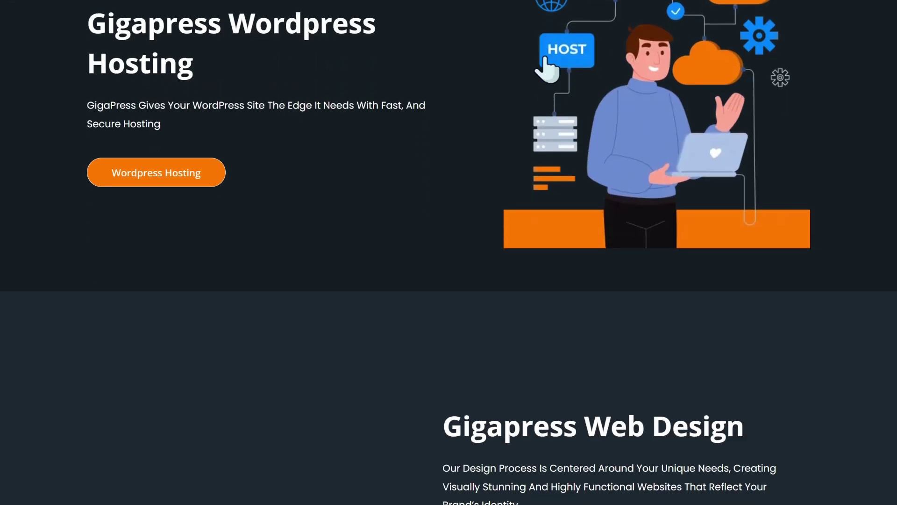
scroll(550, 60, "down", 6)
scroll(575, 141, "down", 3)
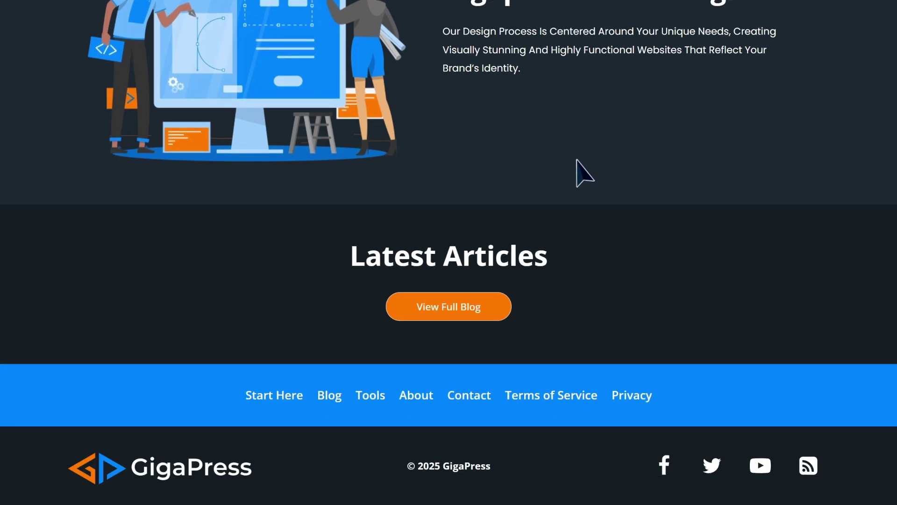
scroll(608, 211, "up", 10)
scroll(654, 261, "up", 10)
scroll(681, 290, "up", 3)
scroll(680, 290, "up", 5)
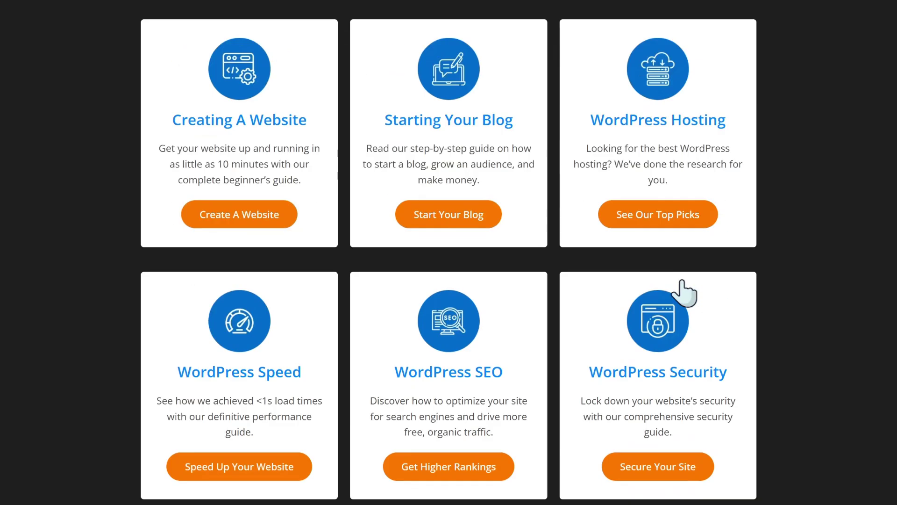
scroll(680, 290, "up", 5)
scroll(683, 286, "up", 5)
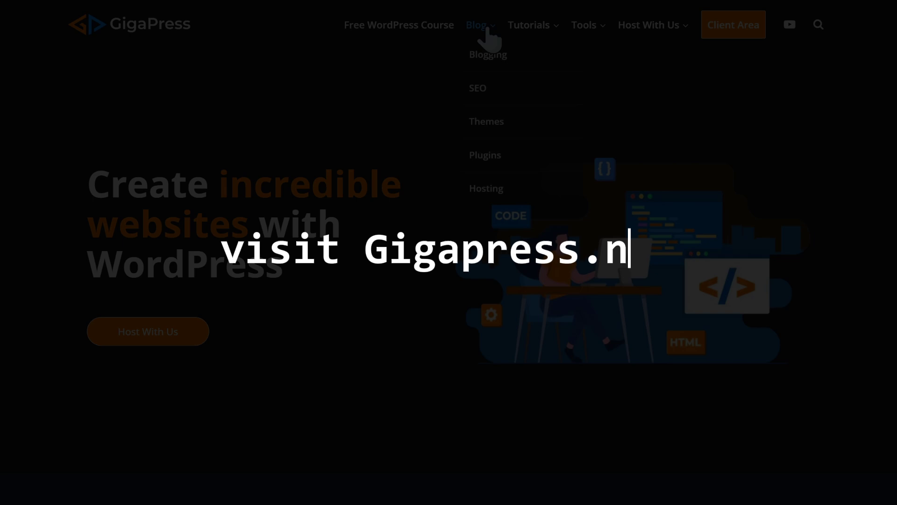